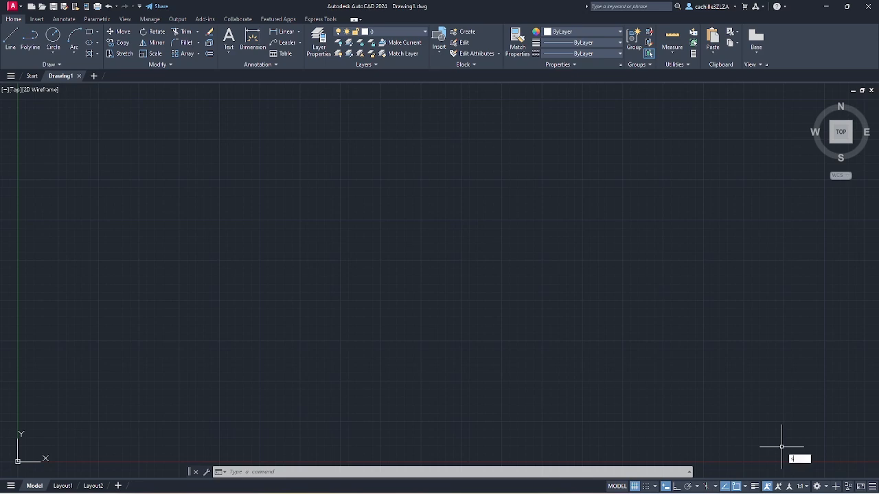
List all system variables with SETVAR and page through their current values
type("TVAR")
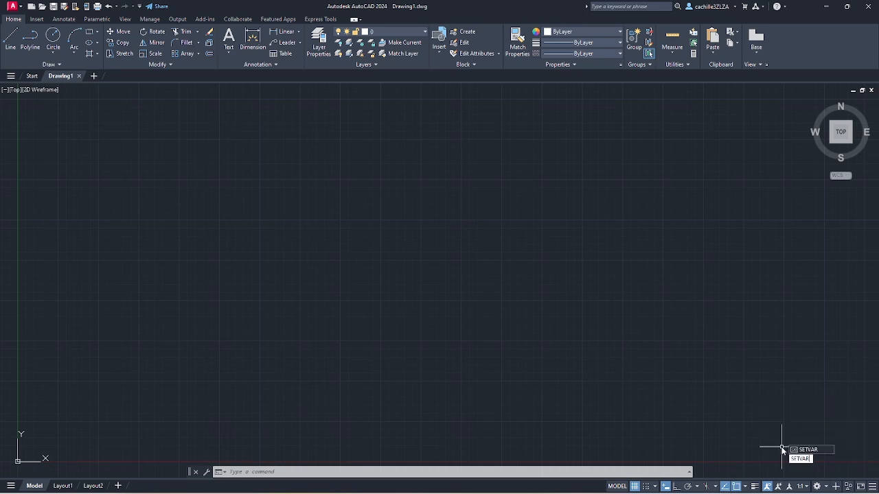
key("Return")
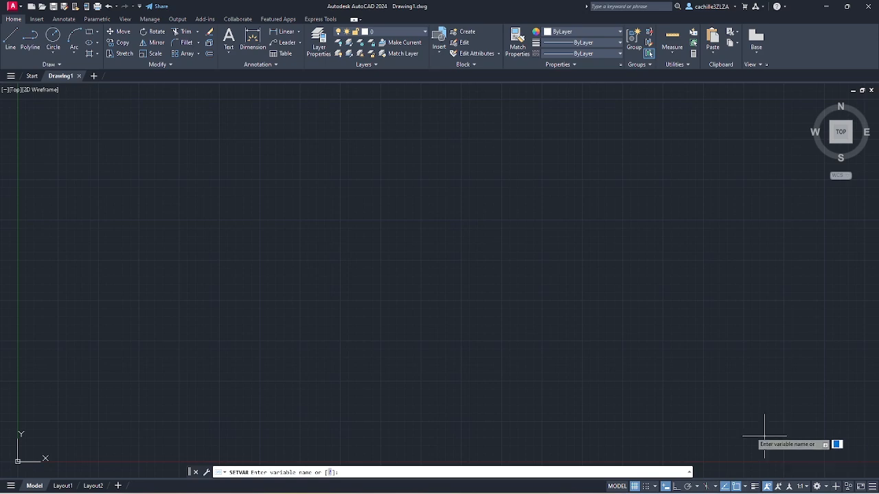
type("?")
key("Return")
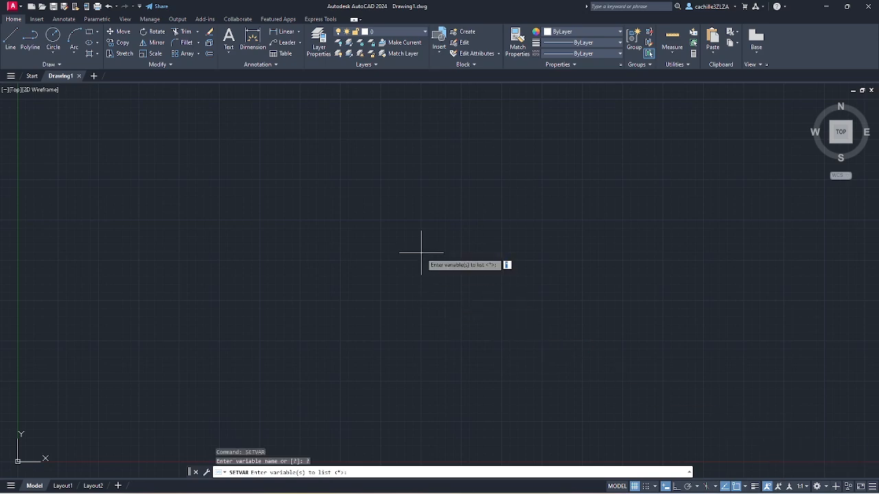
key("Return")
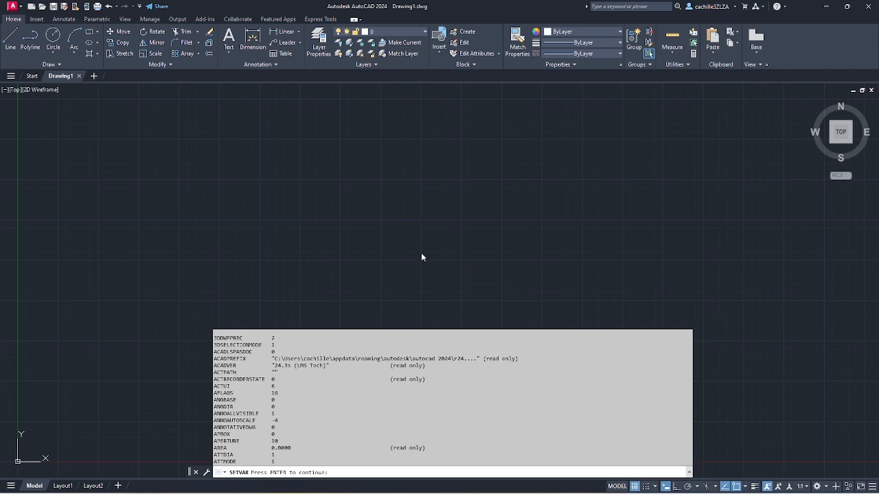
key("Return")
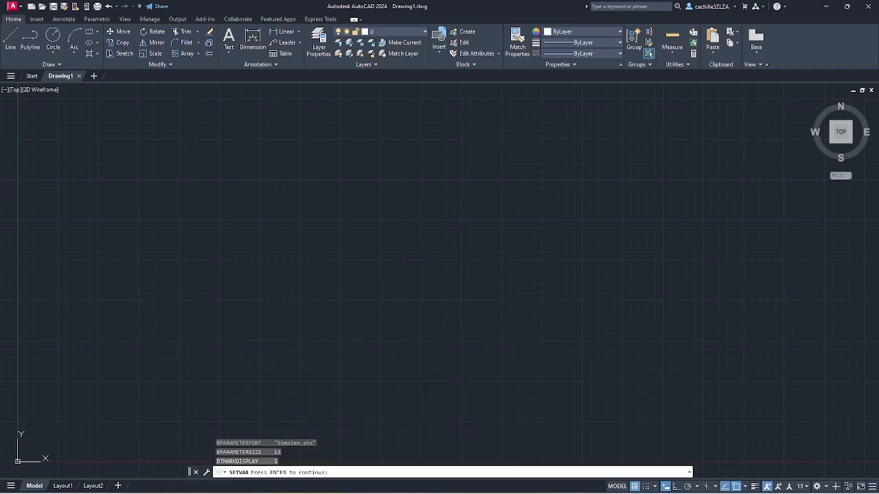
key("Return")
key("Return")
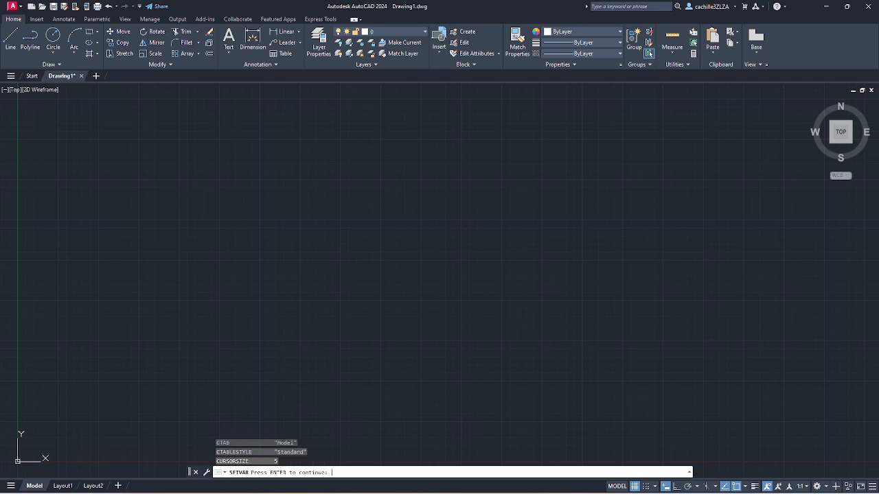
key("Return")
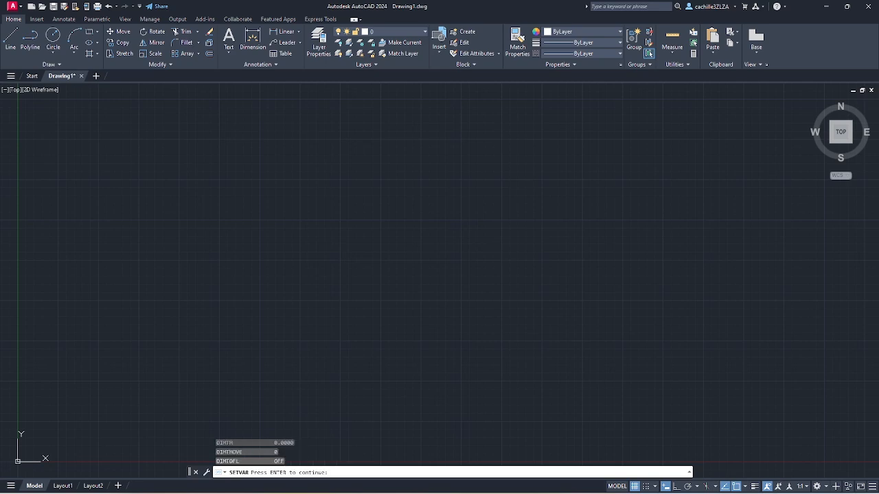
key("Return")
key("Return")
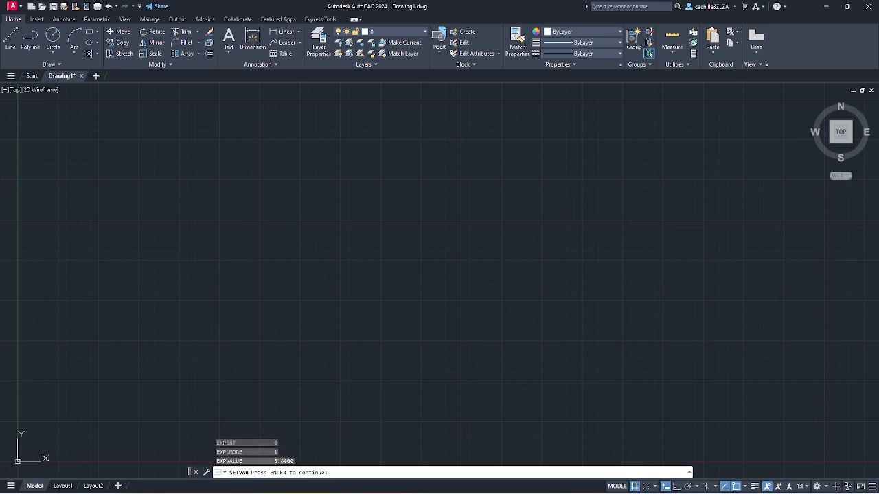
key("Return")
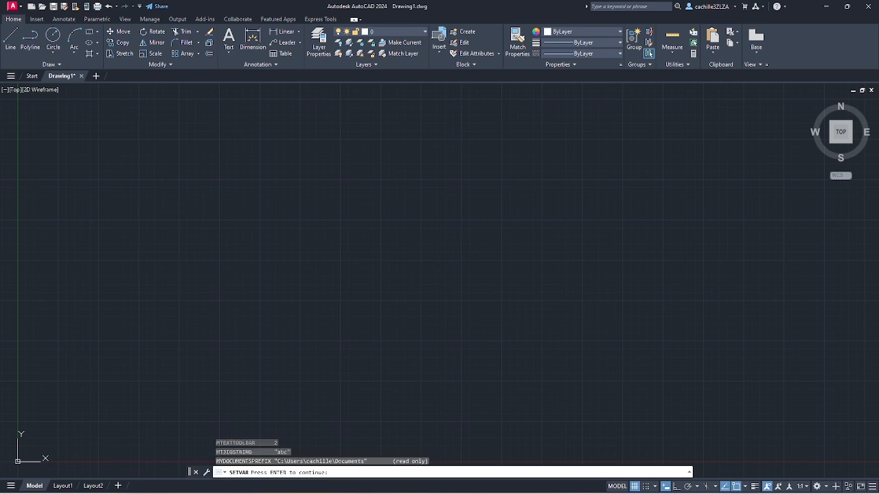
key("Return")
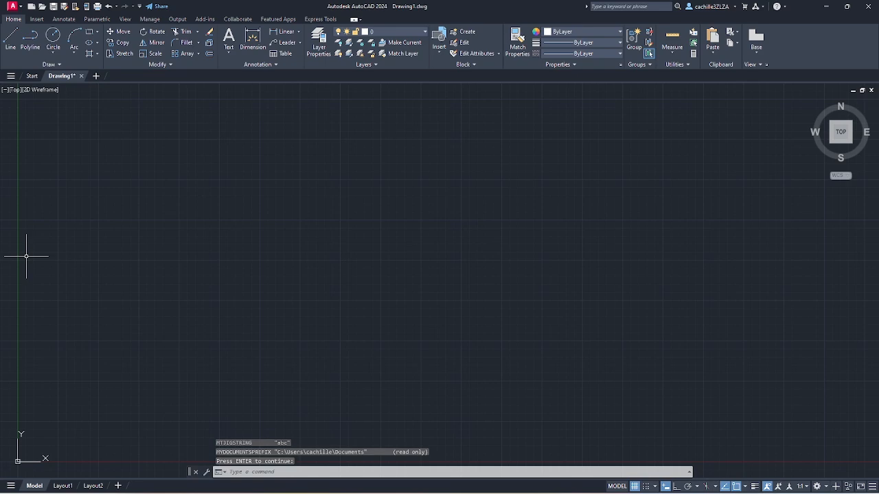
Set the FILEDIA system variable to 0
type("FI")
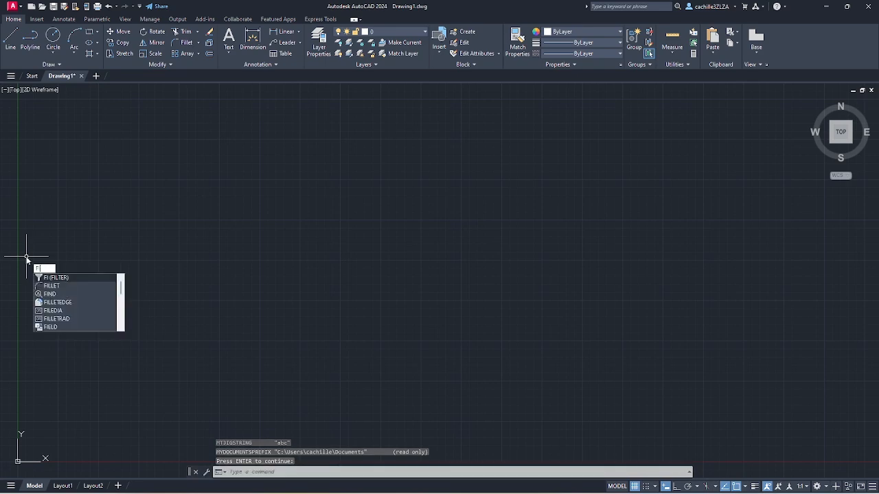
type("L")
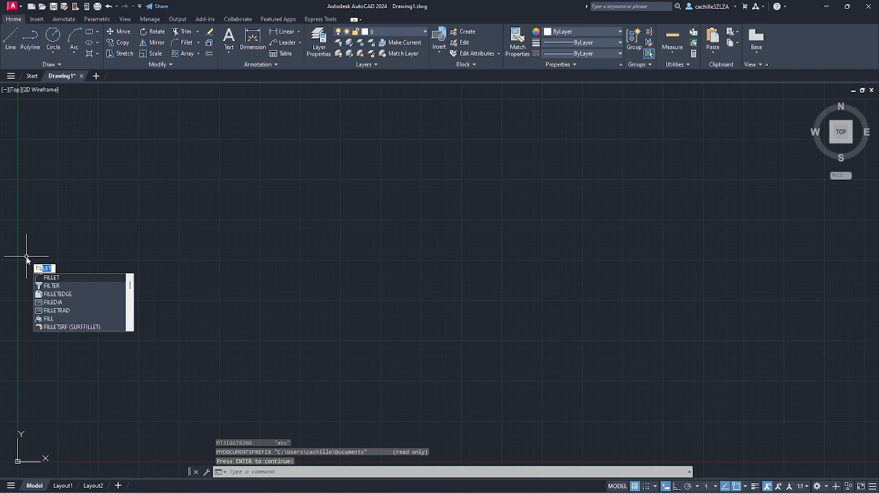
type("EDIA")
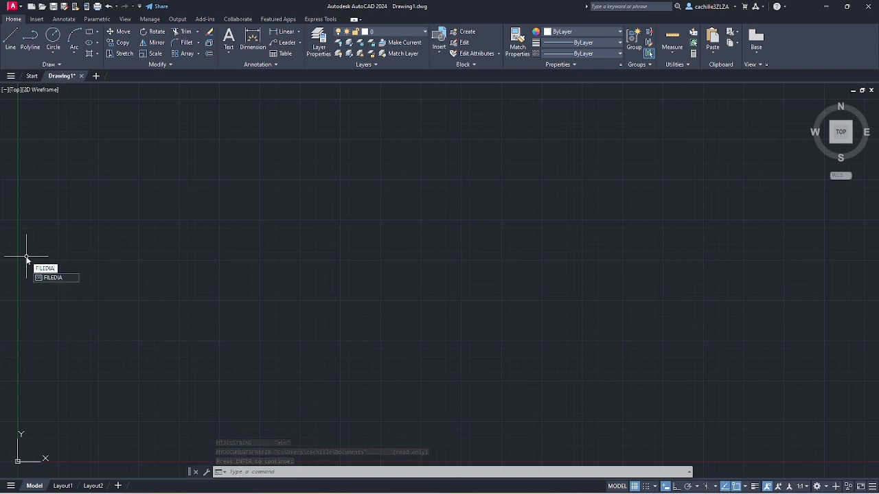
key("Return")
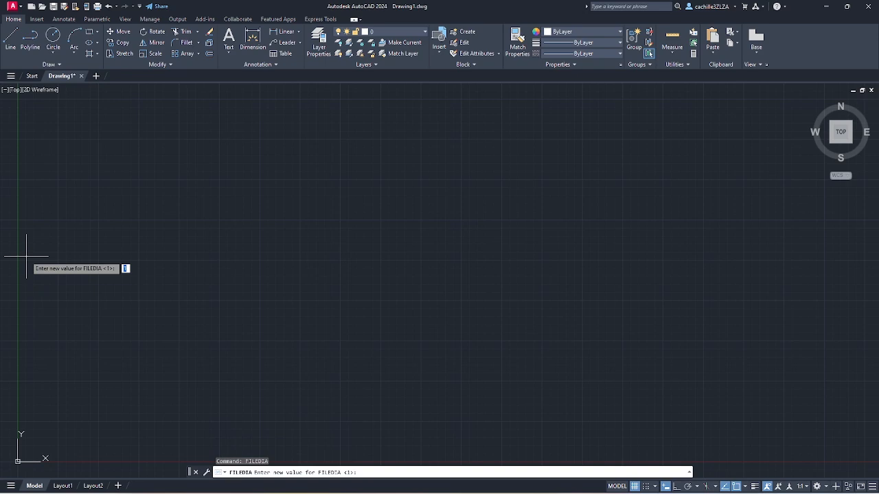
type("0")
key("Return")
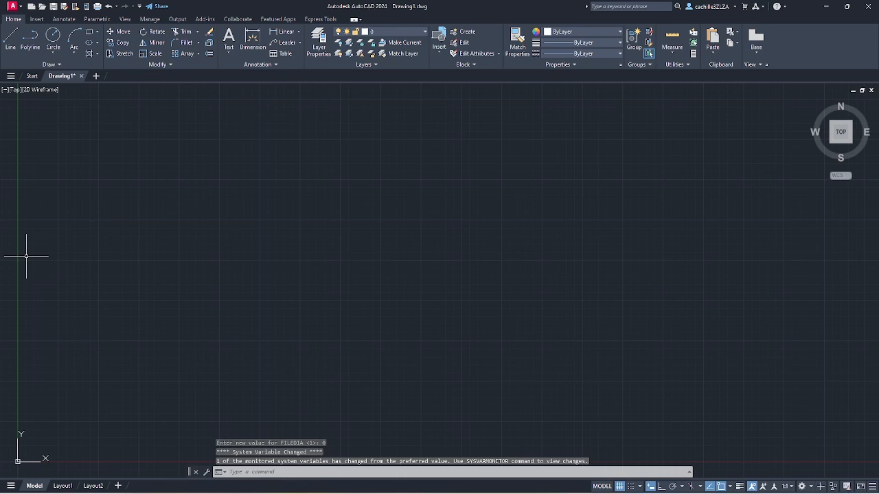
Turn on the System Variable Monitor's display notification and reset the system variables to their preferred values
right_click(847, 487)
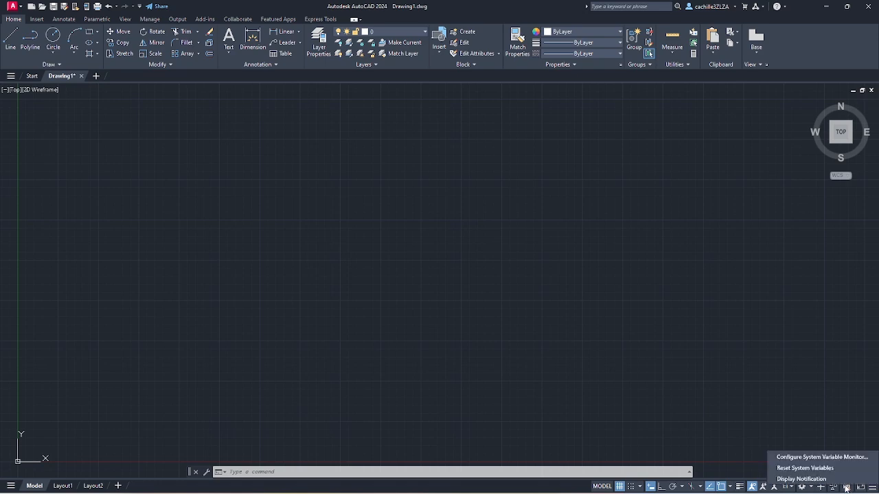
left_click(839, 479)
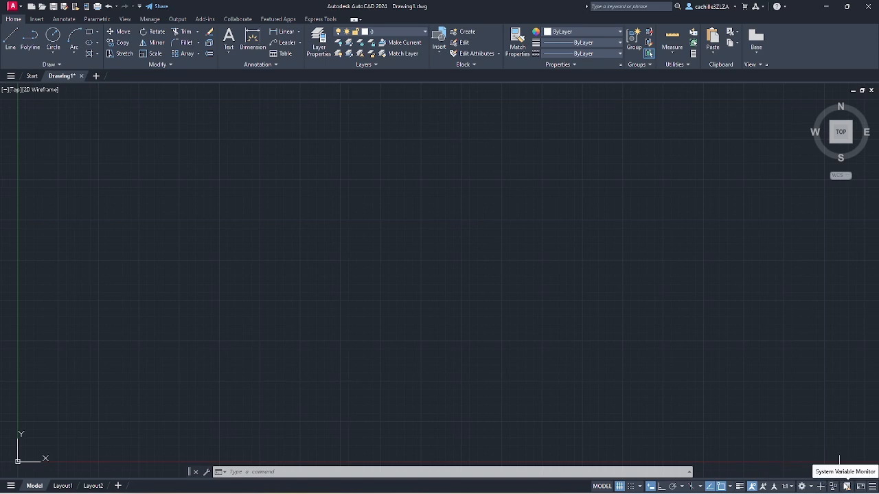
right_click(847, 487)
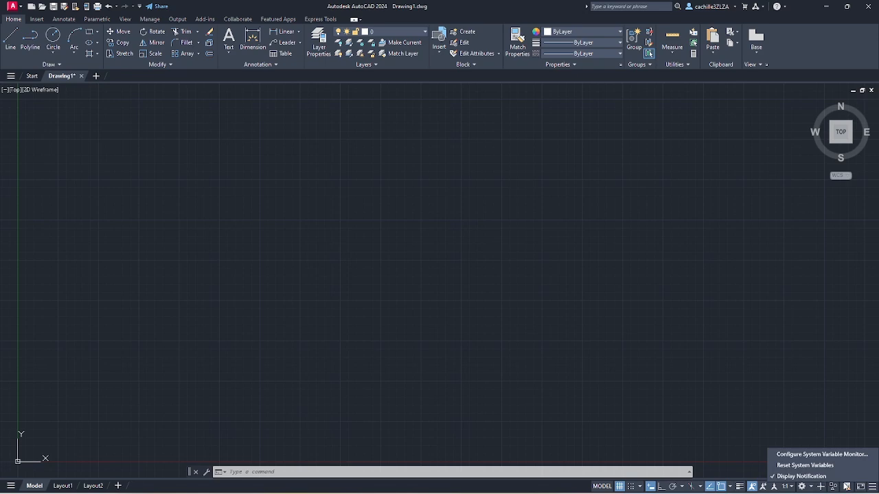
left_click(838, 465)
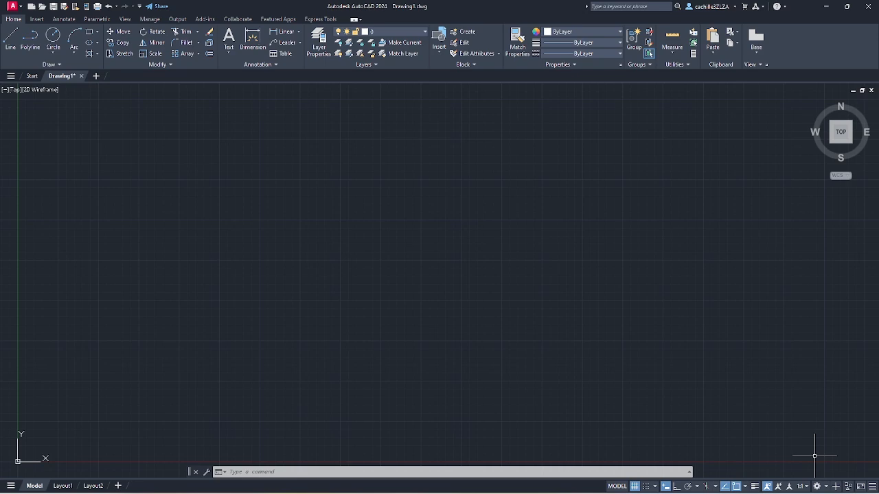
Set the FILEDIA system variable to 0 again to trigger the change notification
type("FIL")
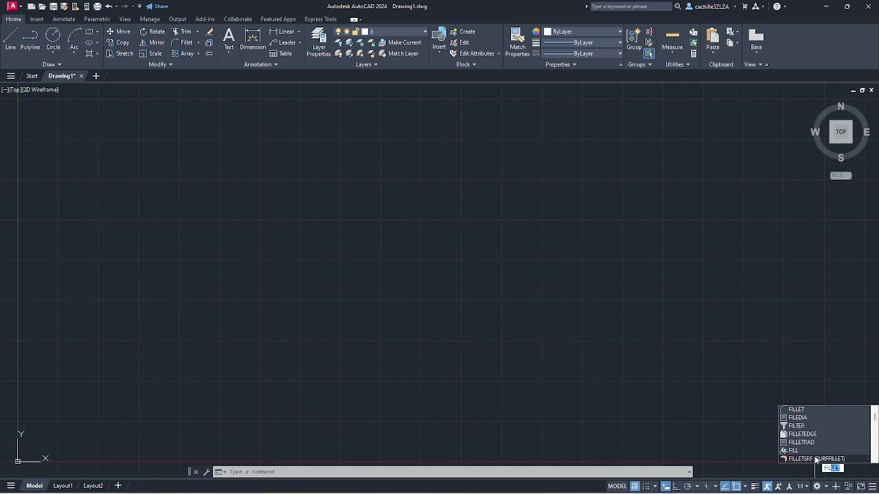
type("EDIA")
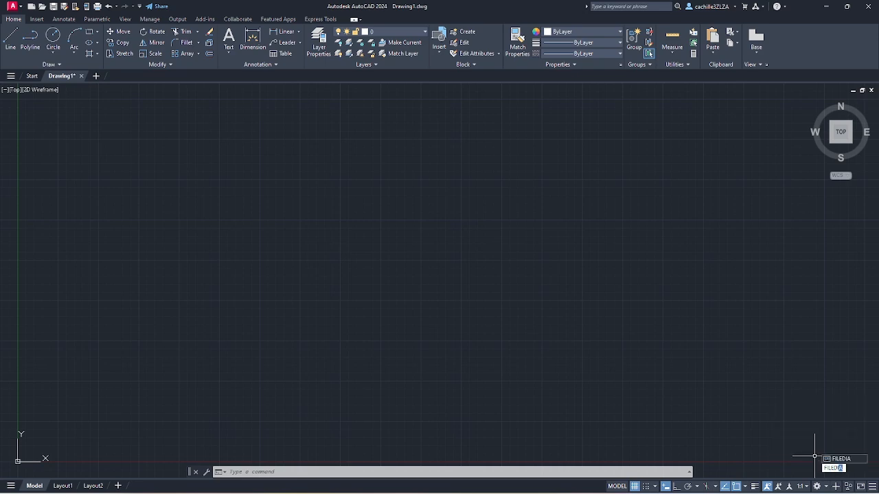
key("Return")
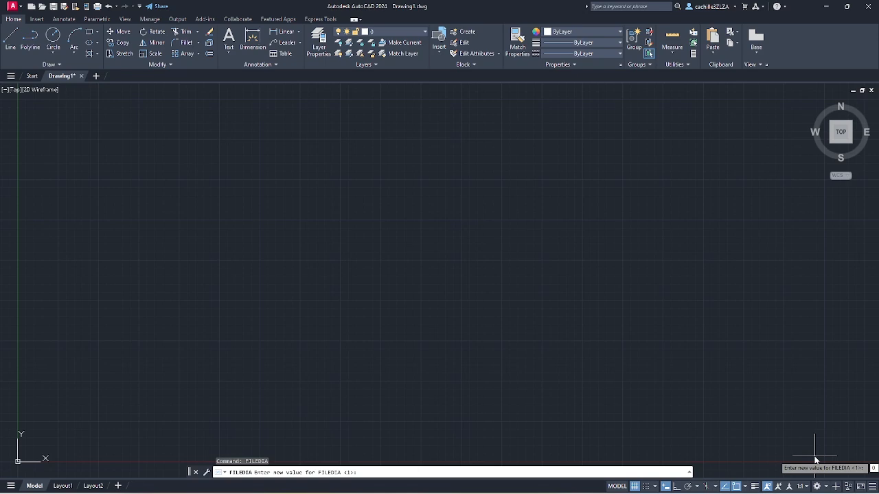
type("0")
key("Return")
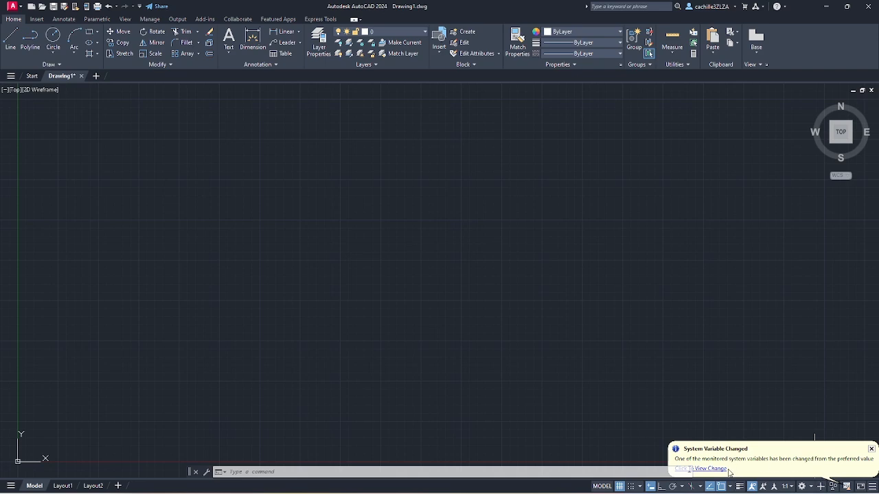
View the reported change in the System Variable Monitor and reset all monitored variables to their preferred values
left_click(718, 470)
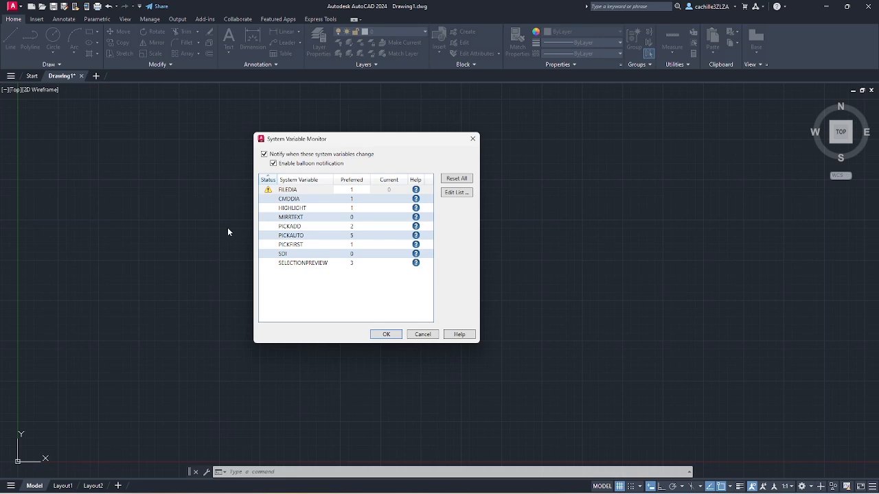
left_click(455, 180)
Add CURSORSIZE, FILLMODE and PLINEWID to the monitored system variables and accept the changes
left_click(456, 193)
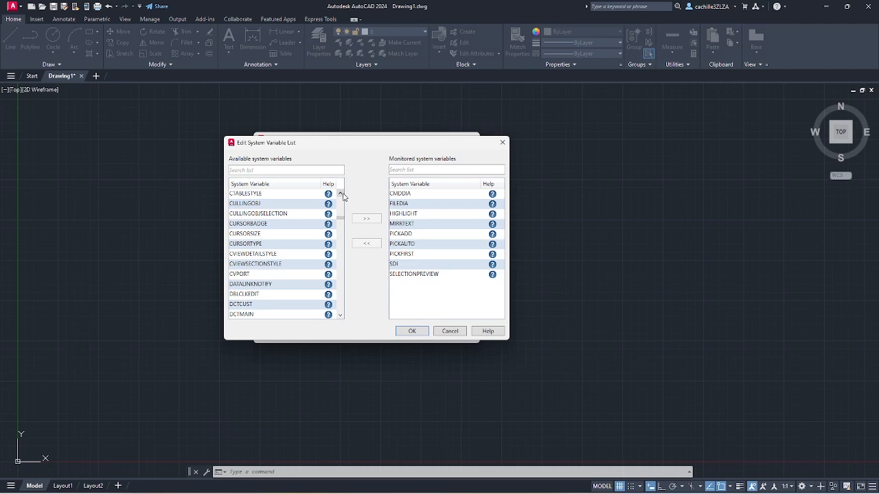
left_click(313, 234)
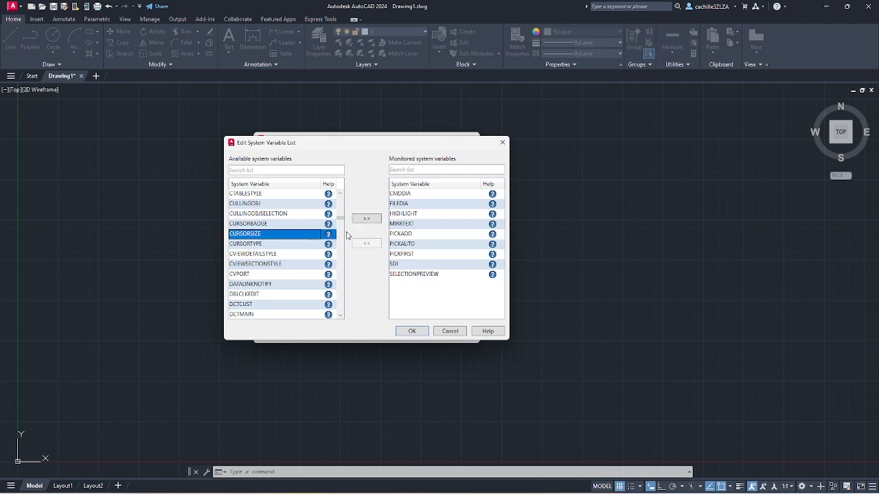
left_click(368, 219)
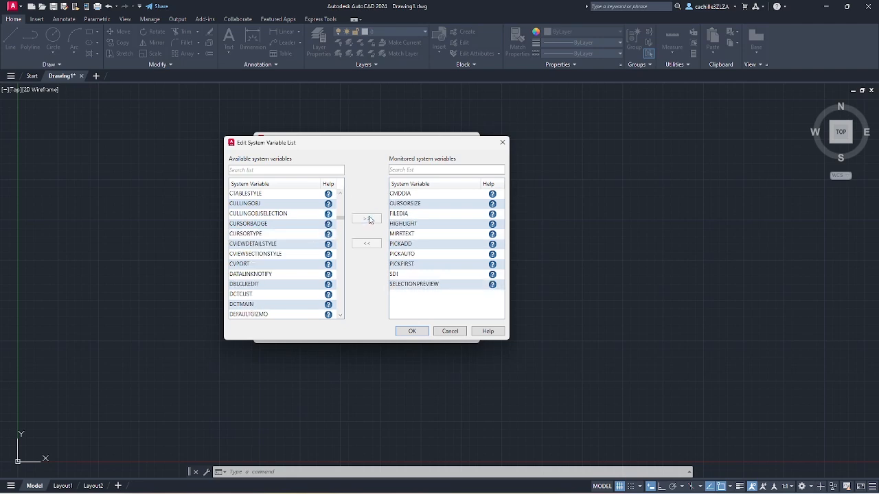
type("FILLMO")
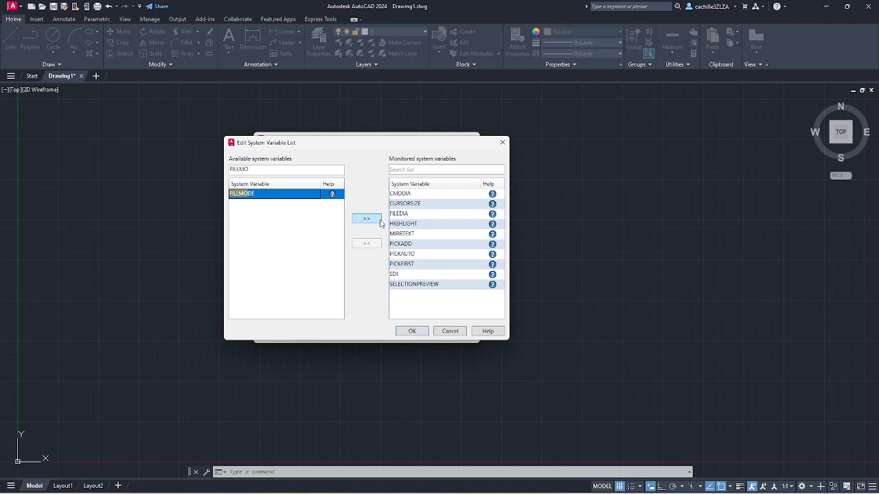
left_click(366, 219)
left_click(270, 255)
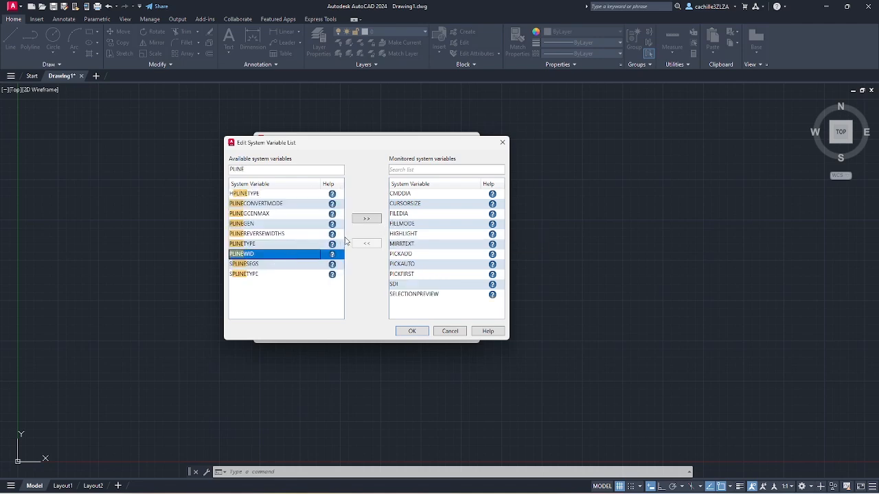
left_click(366, 219)
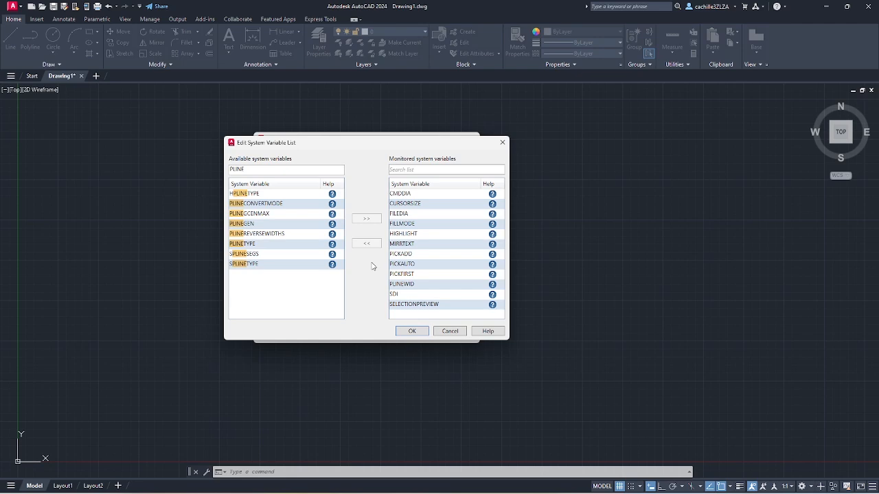
left_click(412, 330)
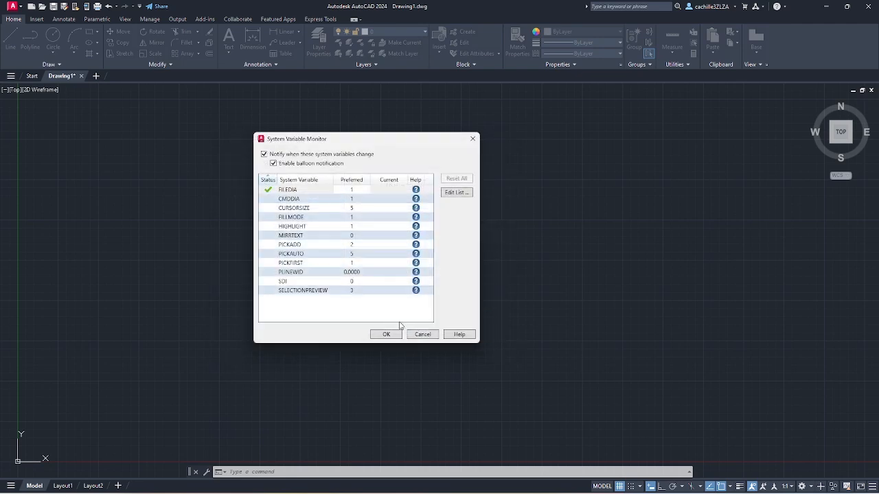
left_click(383, 335)
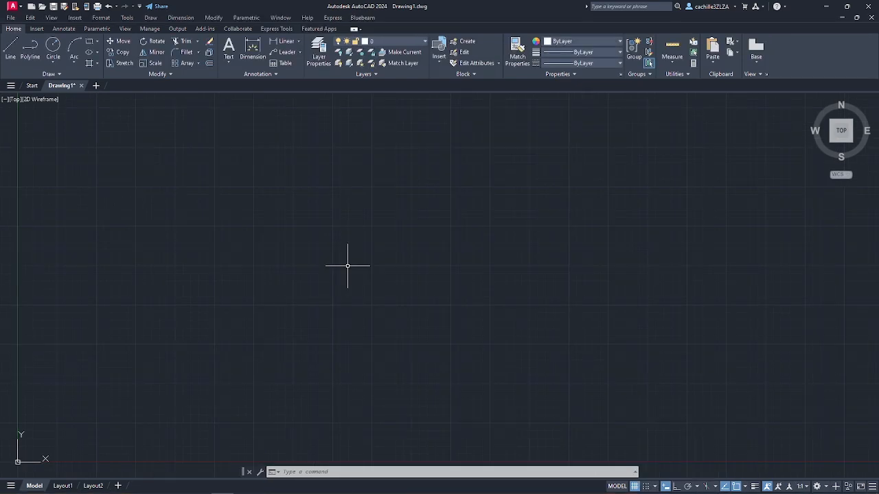
Draw a single-segment polyline arc near the middle of the drawing, using the polyline's Arc option and bulging upward
type("PL")
key("Return")
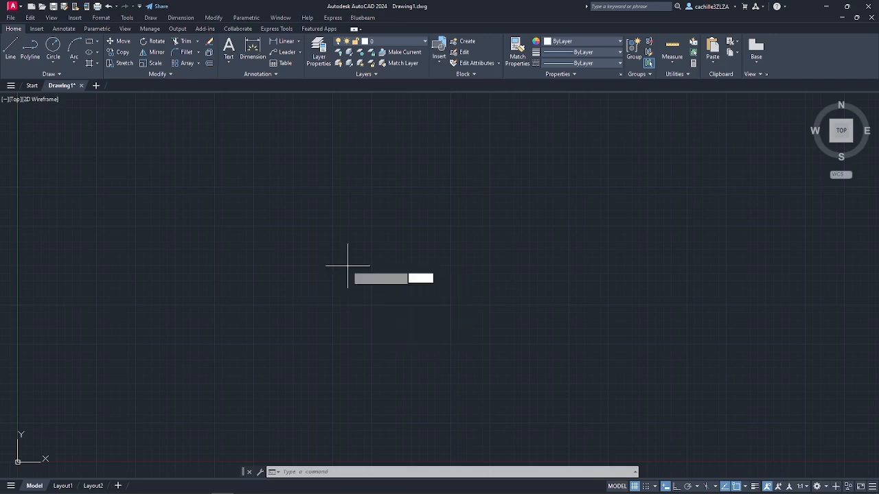
left_click(347, 267)
type("arc")
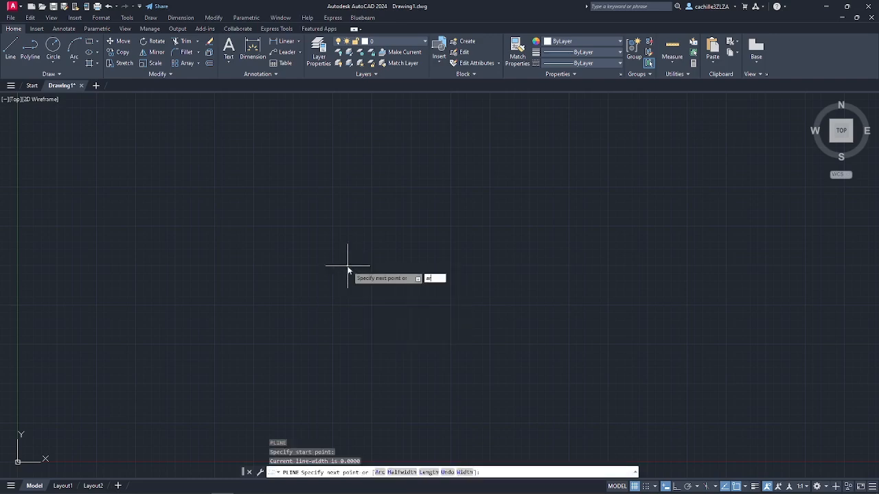
key("Return")
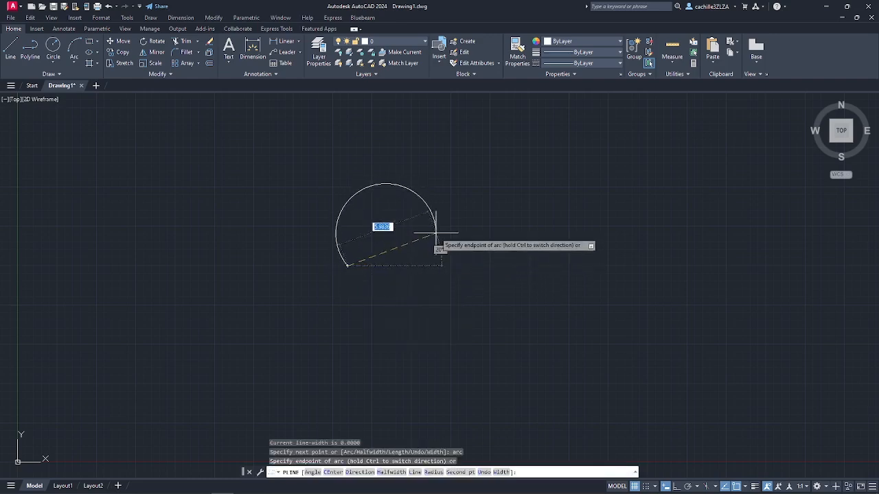
left_click(463, 193)
key("Escape")
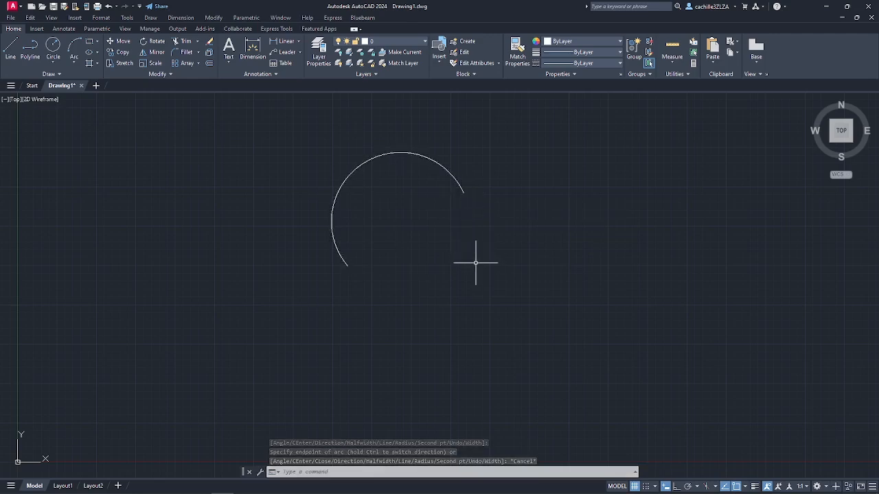
Set the PLINEWID system variable to .5
type("pline")
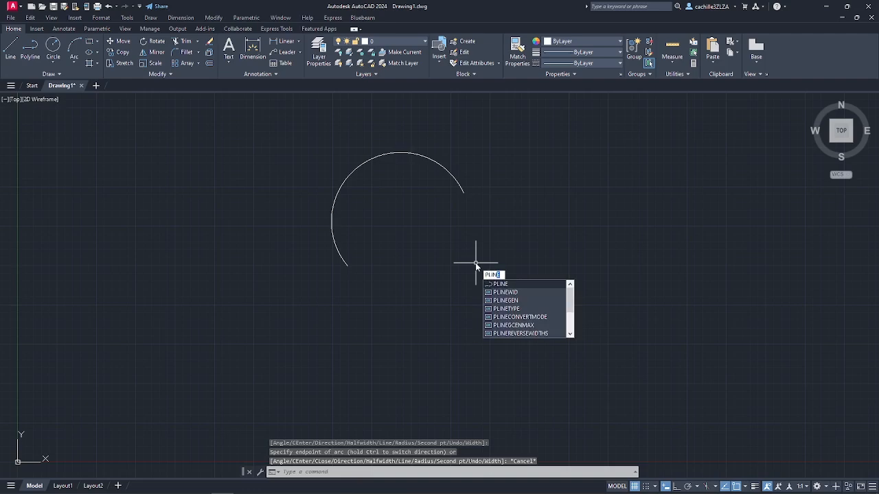
left_click(506, 293)
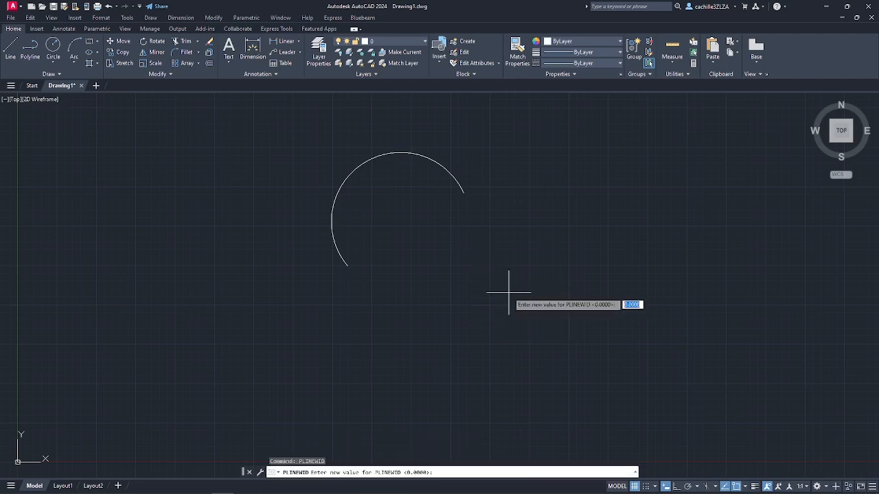
type("2")
key("Return")
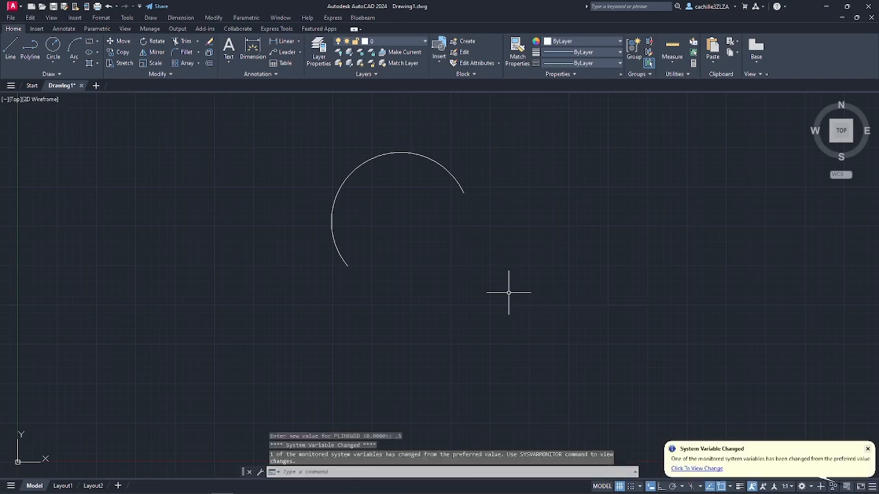
Draw a second polyline arc with the Arc option to the lower right of the first one, using the current line width
type("pl")
key("Return")
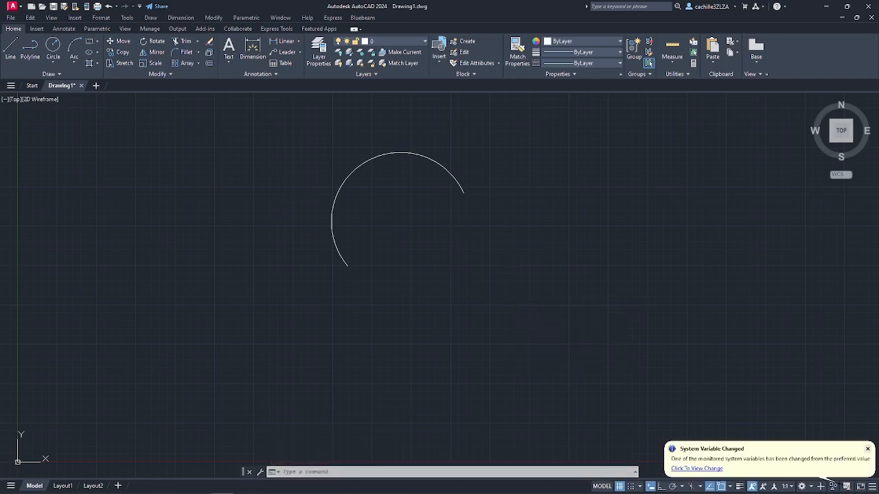
left_click(483, 309)
type("arc")
key("Return")
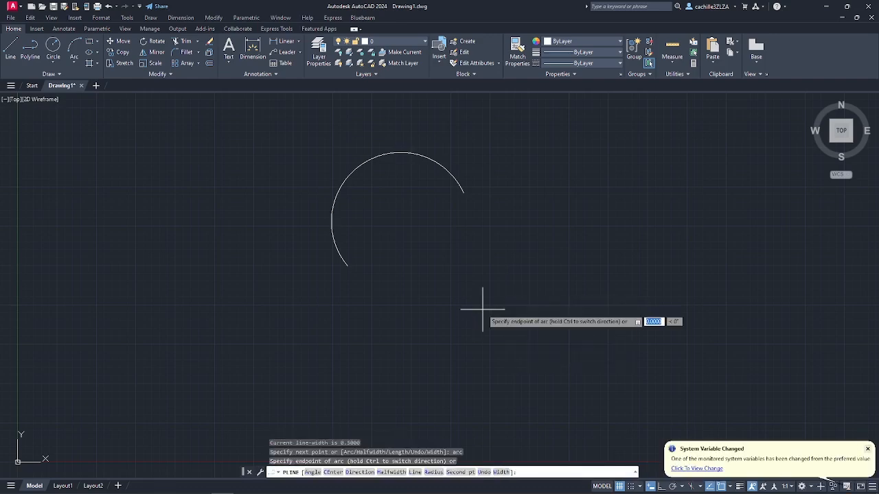
left_click(483, 308)
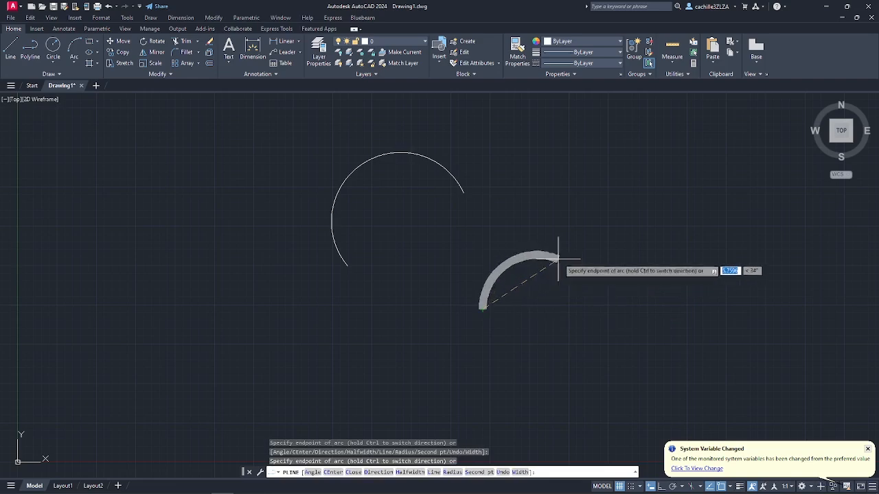
left_click(643, 237)
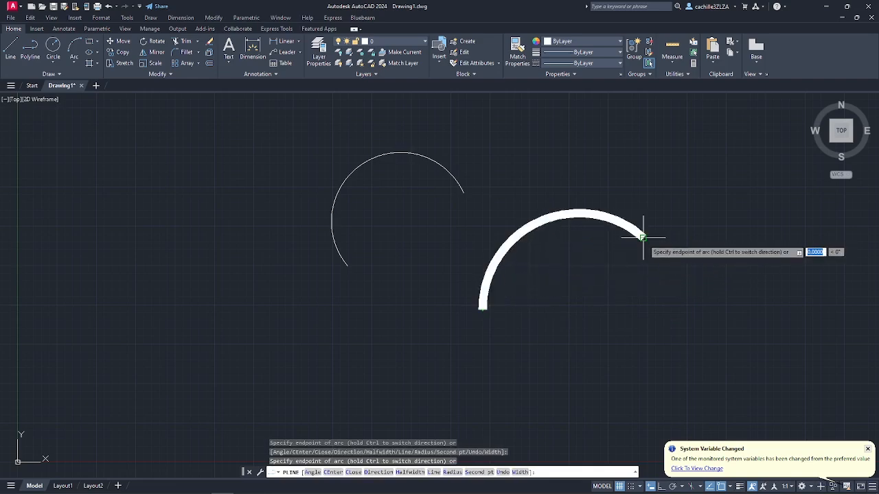
key("Escape")
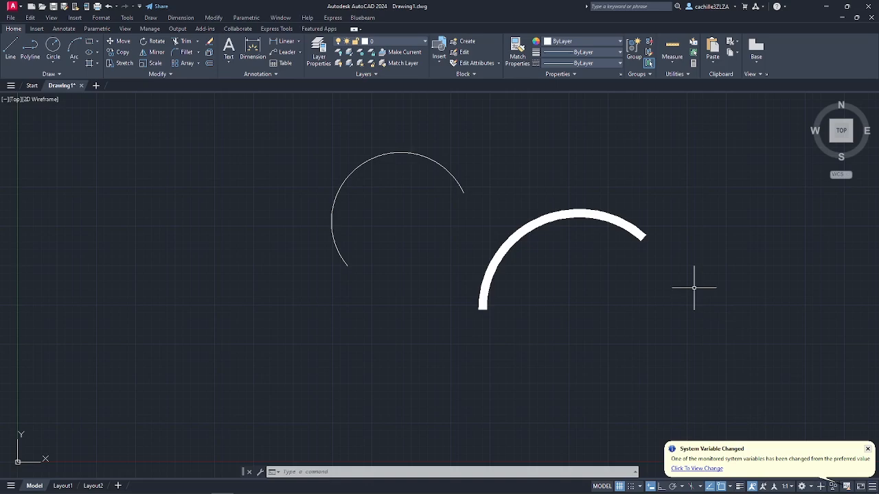
Set the FILLMODE system variable to 0 and regenerate the drawing
type("FILLMODE")
key("Return")
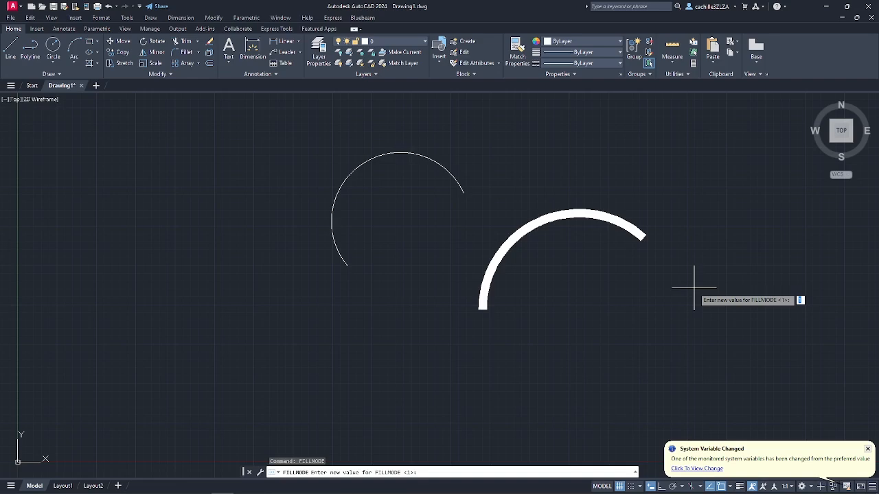
type("0")
key("Return")
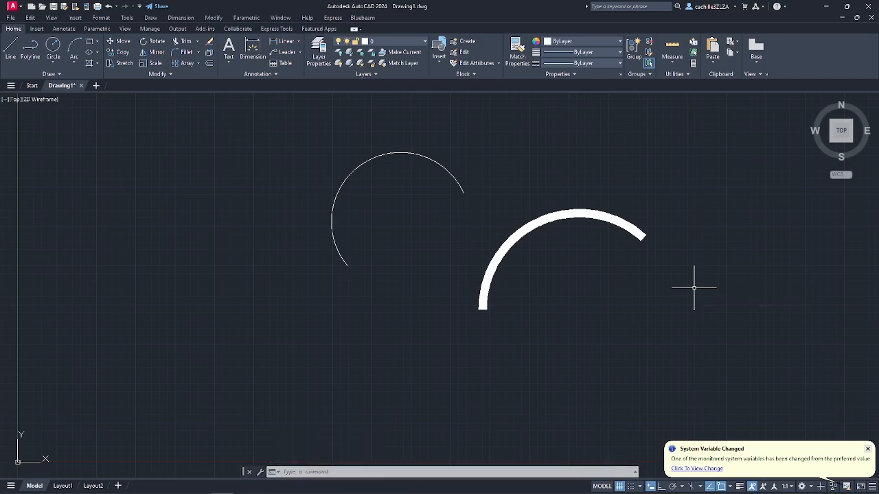
type("REGEN")
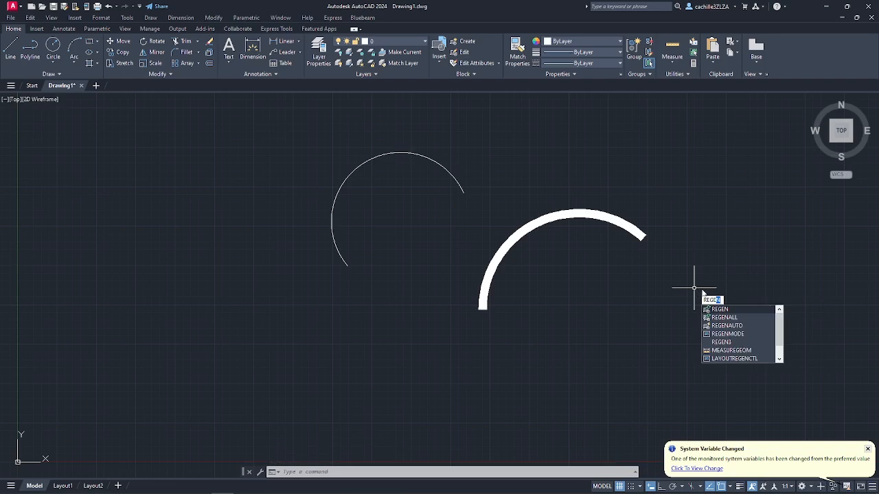
key("Return")
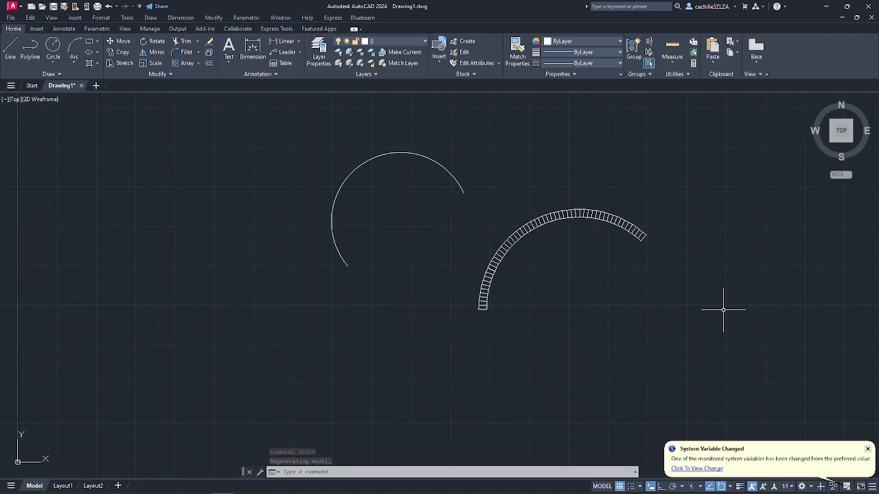
Query the DWGNAME system variable for the current drawing
type("c")
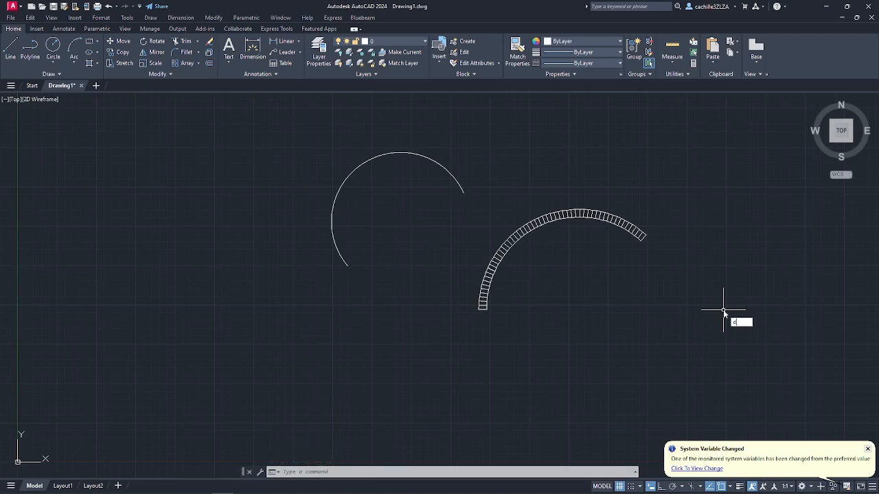
type("WG")
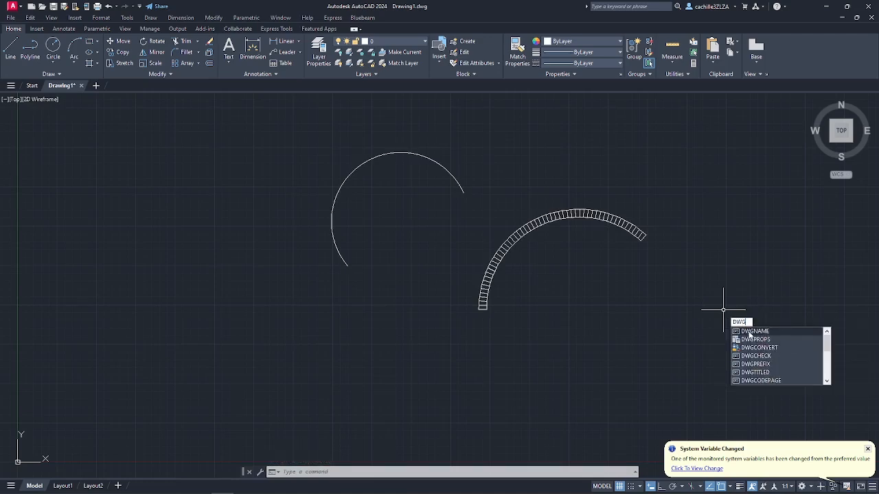
left_click(748, 332)
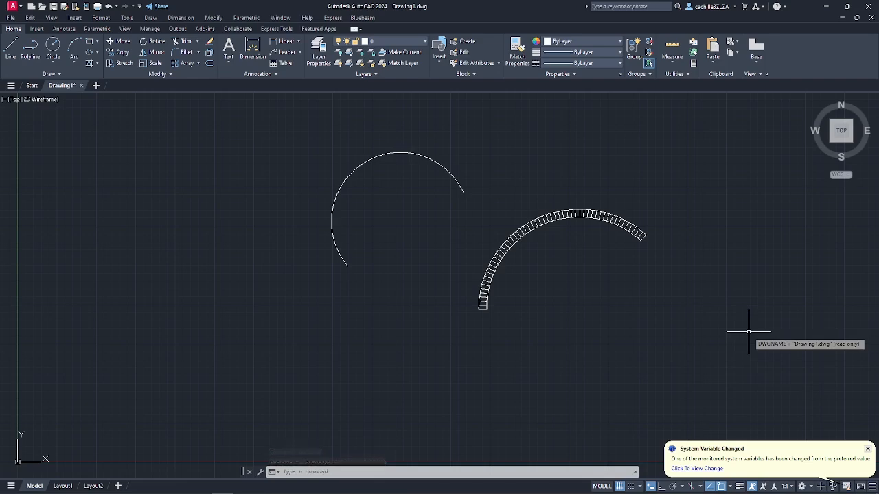
Set the CURSORSIZE system variable to 10
type("cur")
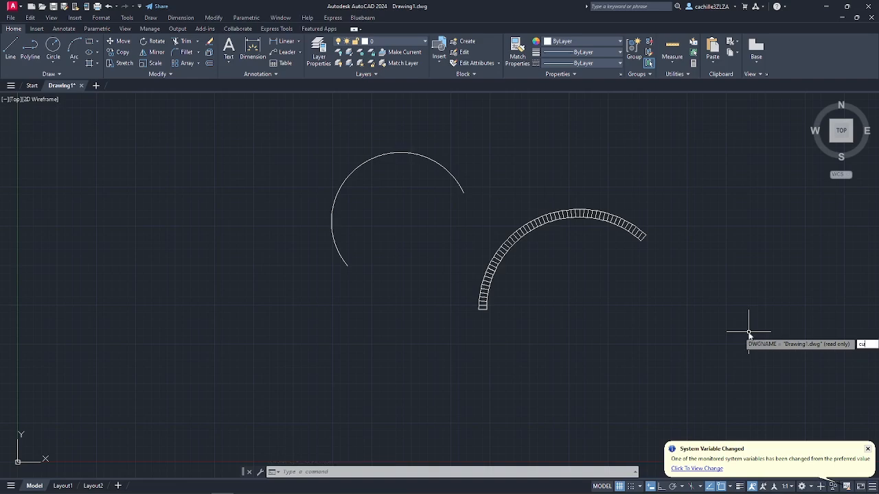
type("sor")
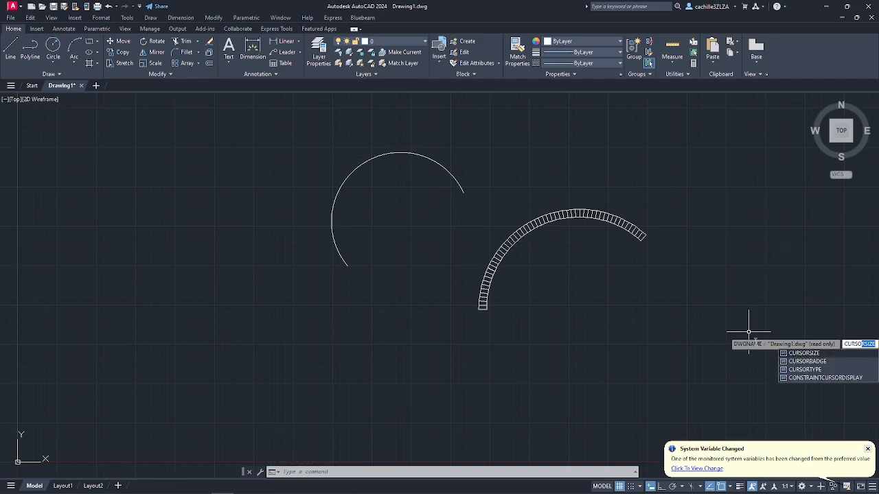
left_click(799, 354)
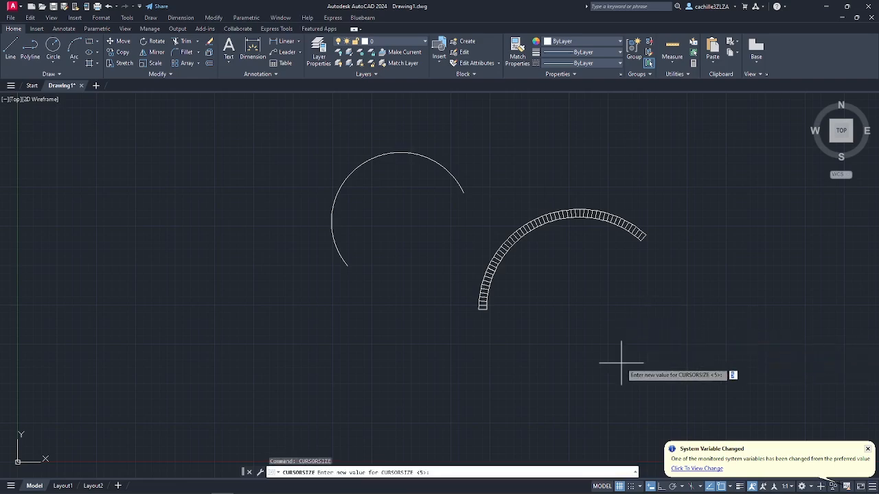
type("10")
key("Return")
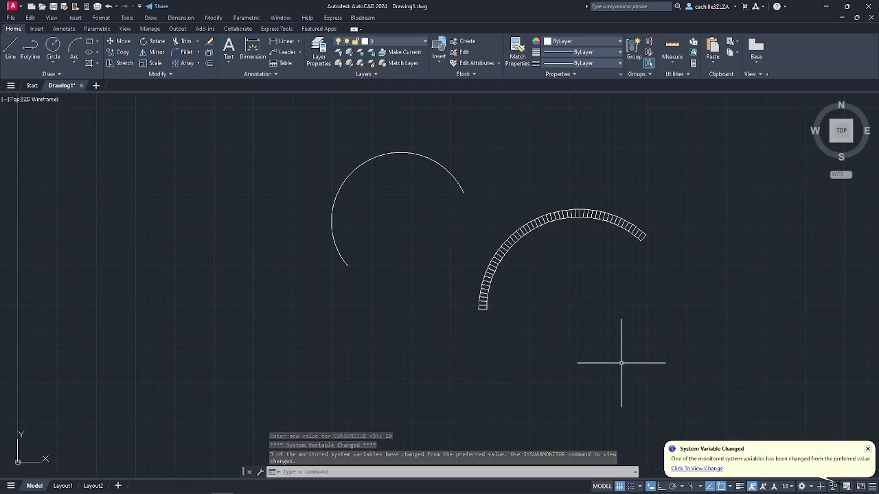
Review the preferred and current values of the changed variables in the System Variable Monitor, then close it
type("SYSVA")
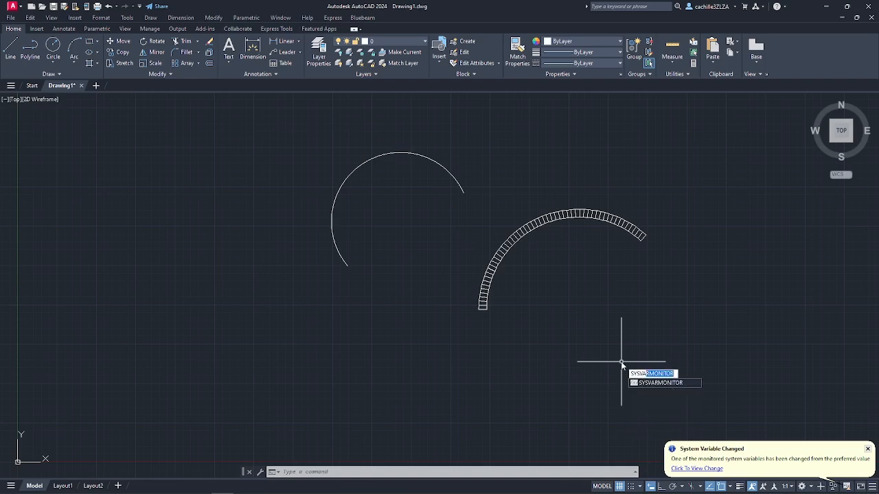
key("Return")
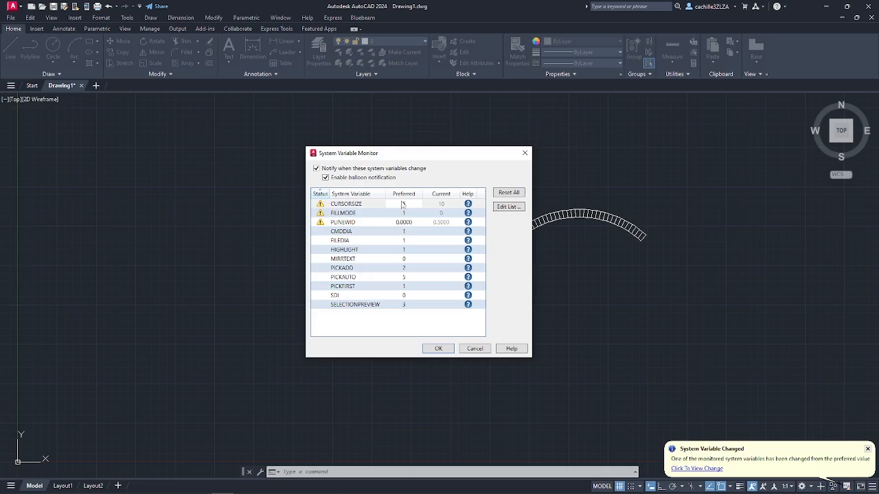
left_click(524, 154)
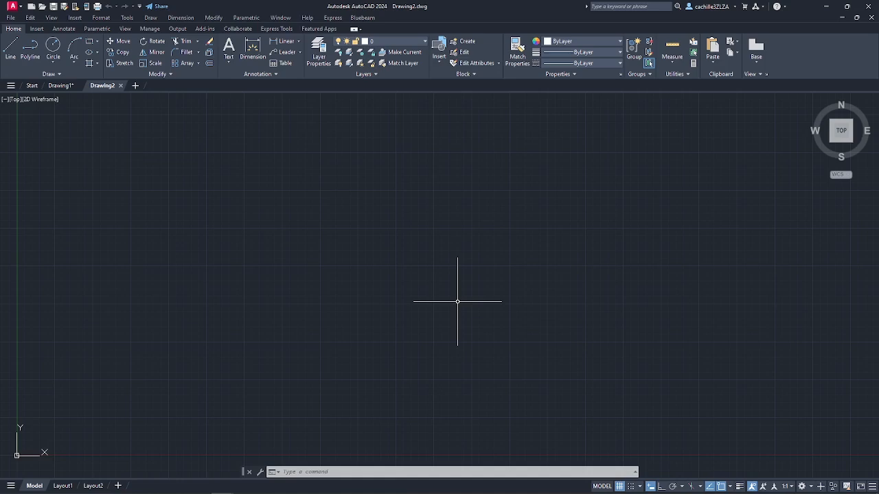
Check the PLINEWID value in the new drawing and leave the command without entering a value
type("PLINE")
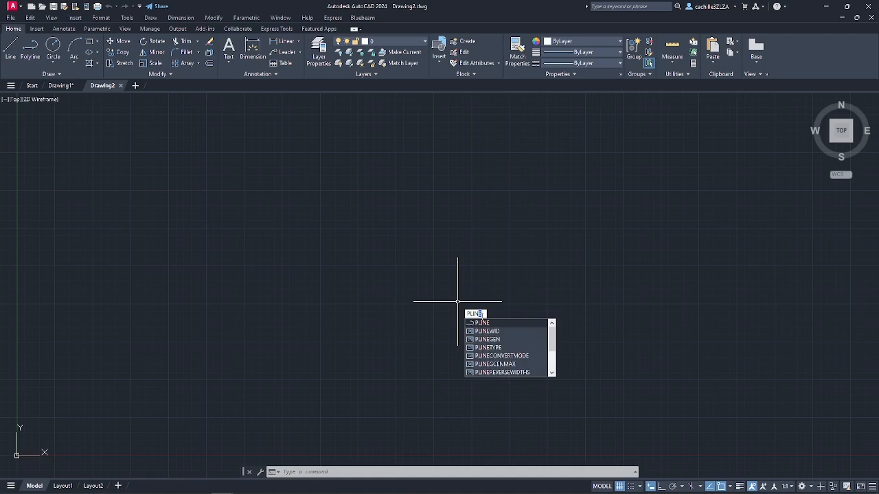
key("Down")
key("Return")
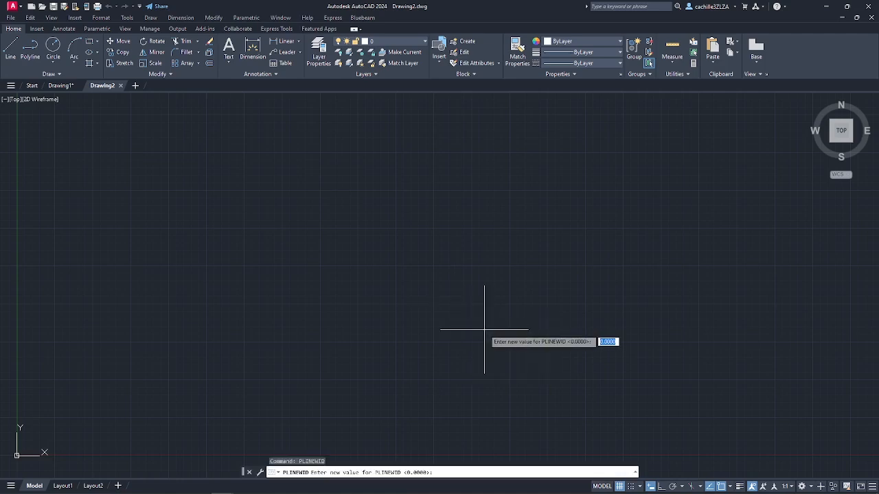
key("Escape")
Try to reset all monitored variables in the new drawing's System Variable Monitor and close the dialog without accepting
type("SYSVARMONITOR")
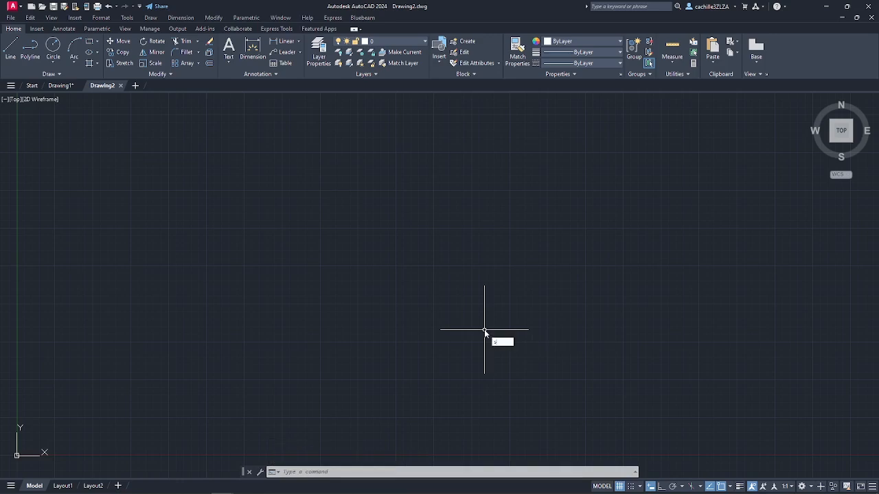
key("Return")
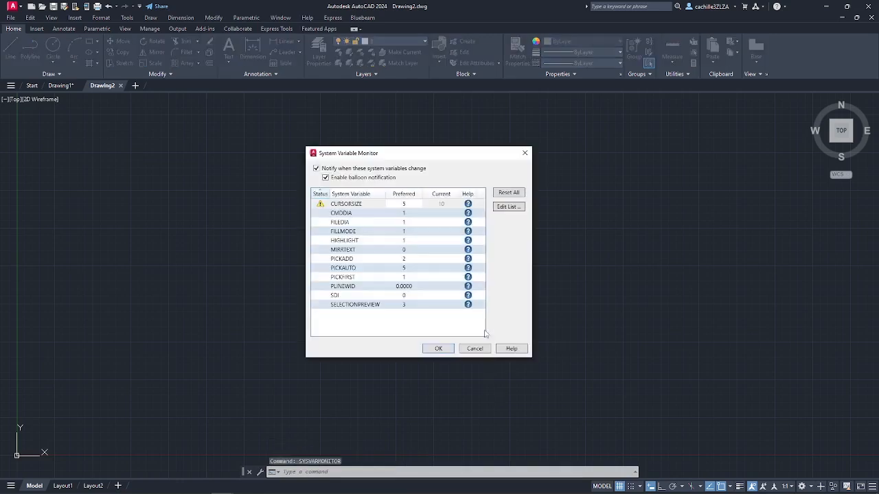
left_click(508, 195)
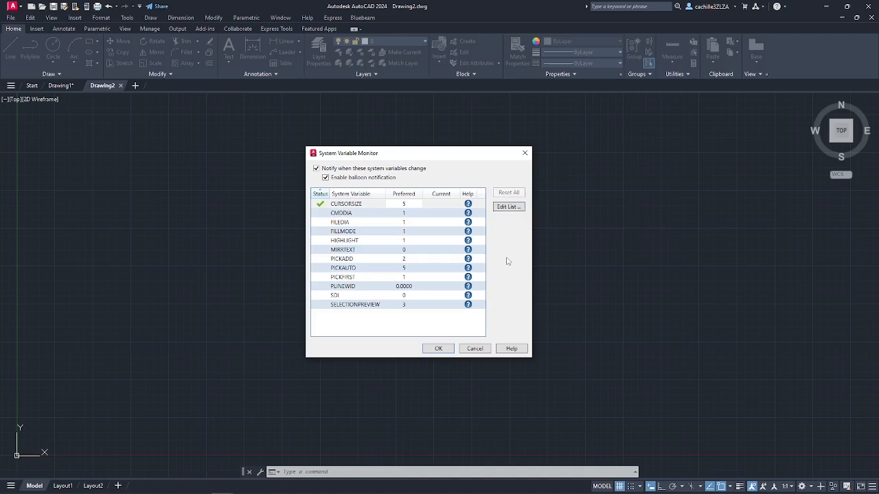
left_click(525, 153)
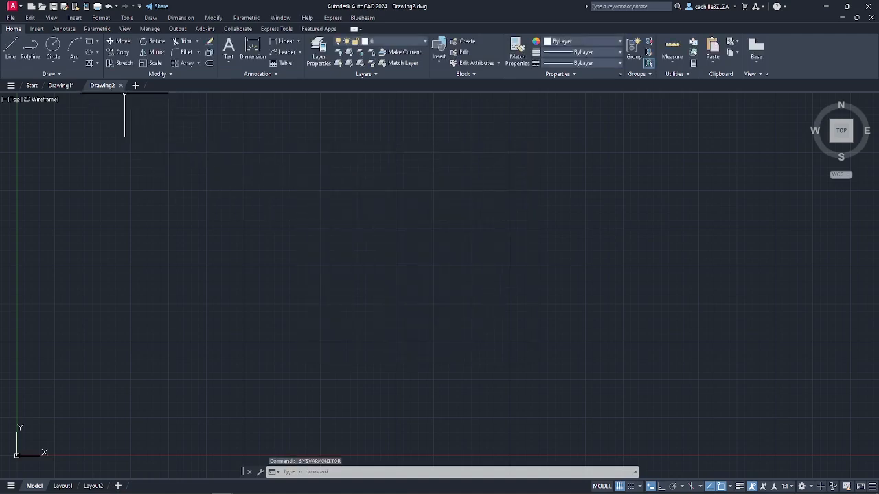
Close Drawing2 and Drawing1, discarding the changes to Drawing1
left_click(121, 85)
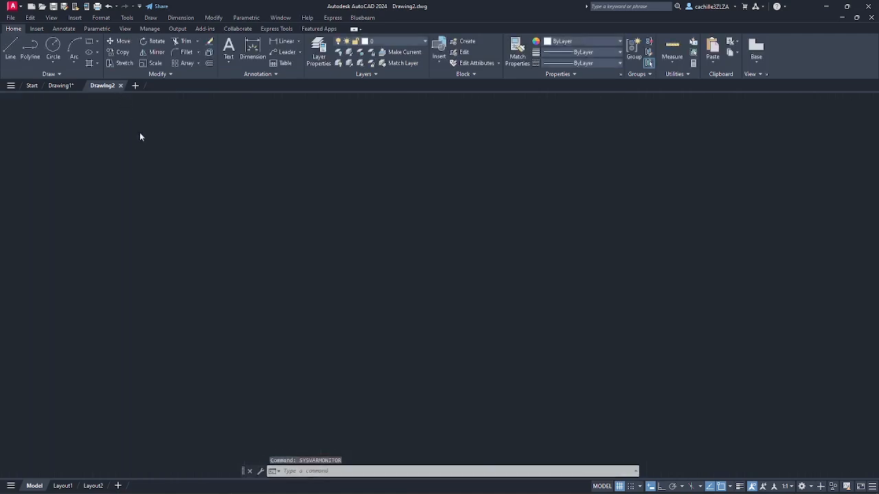
left_click(79, 85)
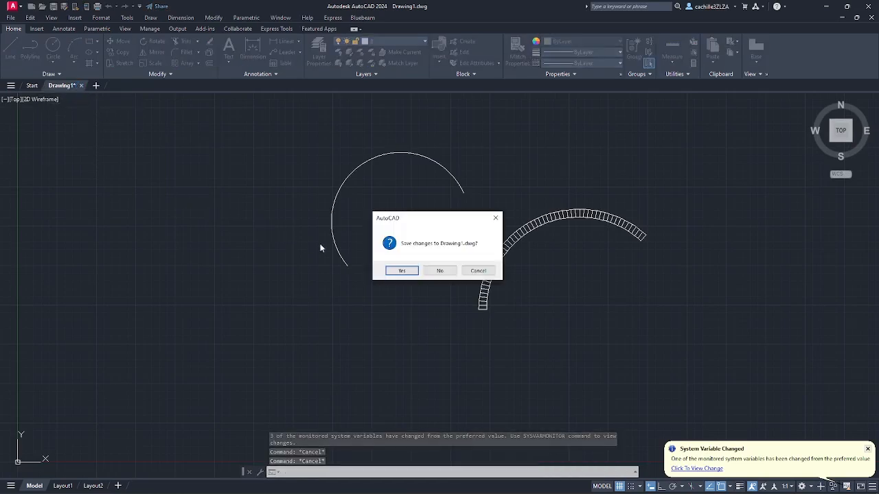
left_click(439, 271)
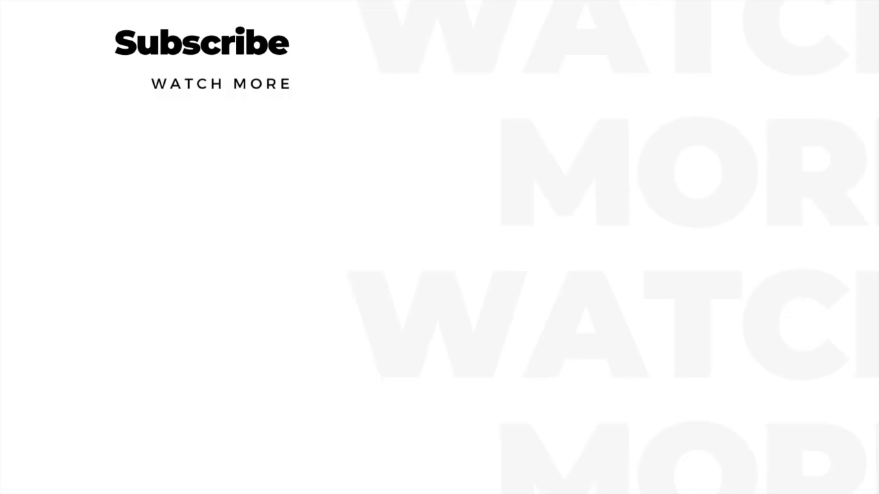